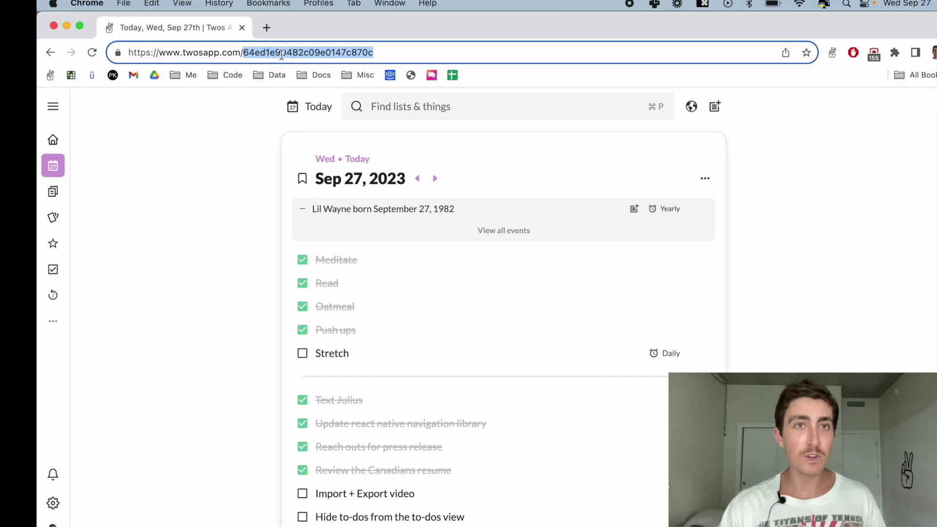
Load twosapp.com/import and drop Import + Export.txt from Downloads to import it
{"action": "type", "text": "import"}
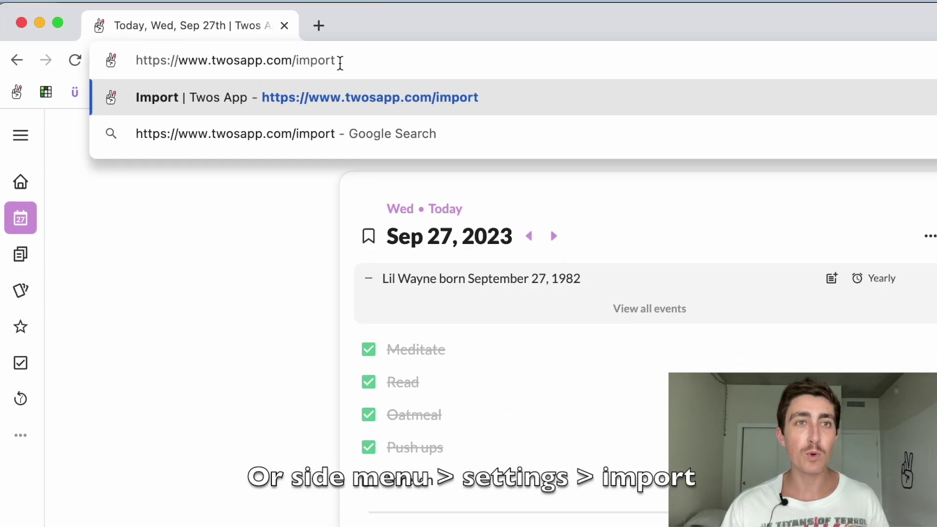
{"action": "key", "text": "Return"}
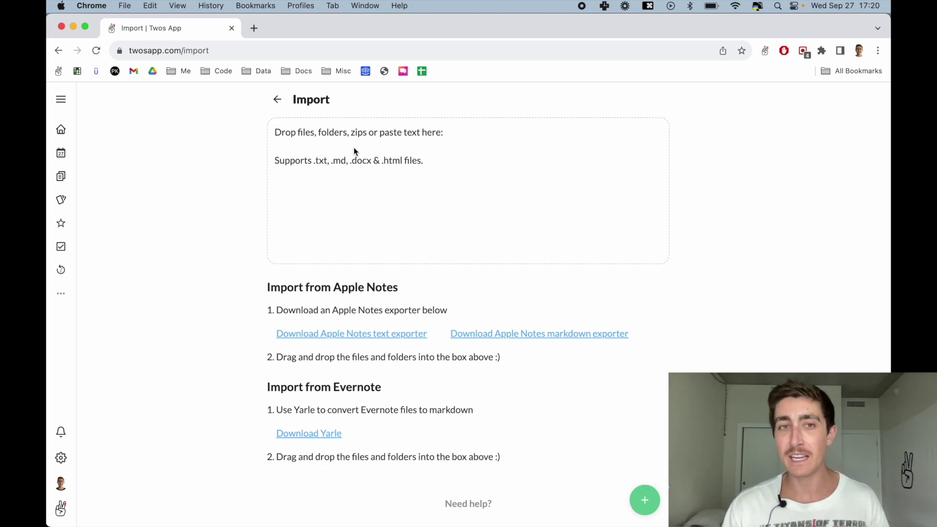
{"action": "key", "text": "super+Tab"}
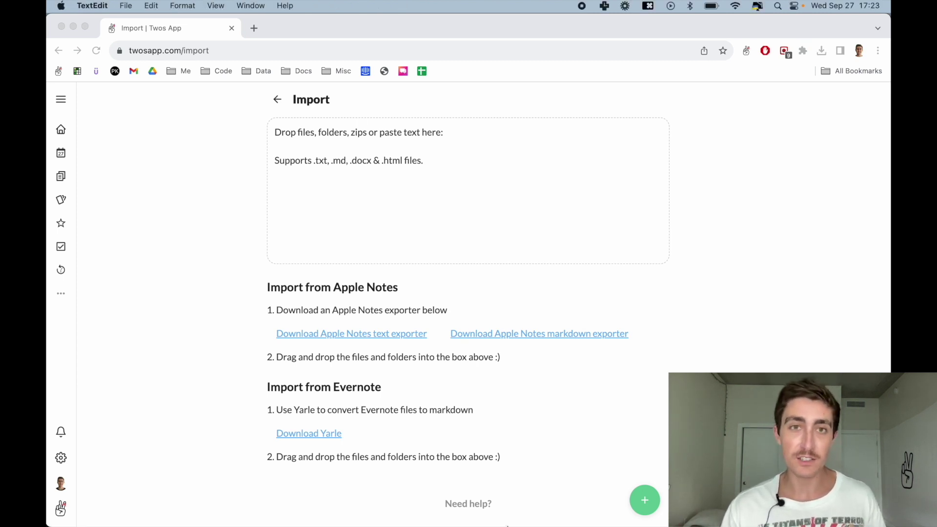
{"action": "left_click", "coordinate": [647, 505]}
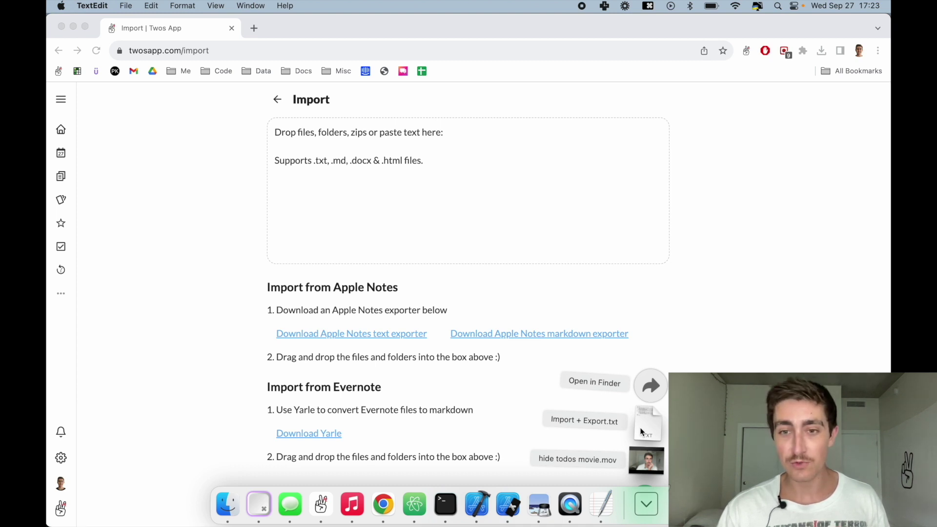
{"action": "left_click_drag", "start_coordinate": [641, 431], "coordinate": [470, 197]}
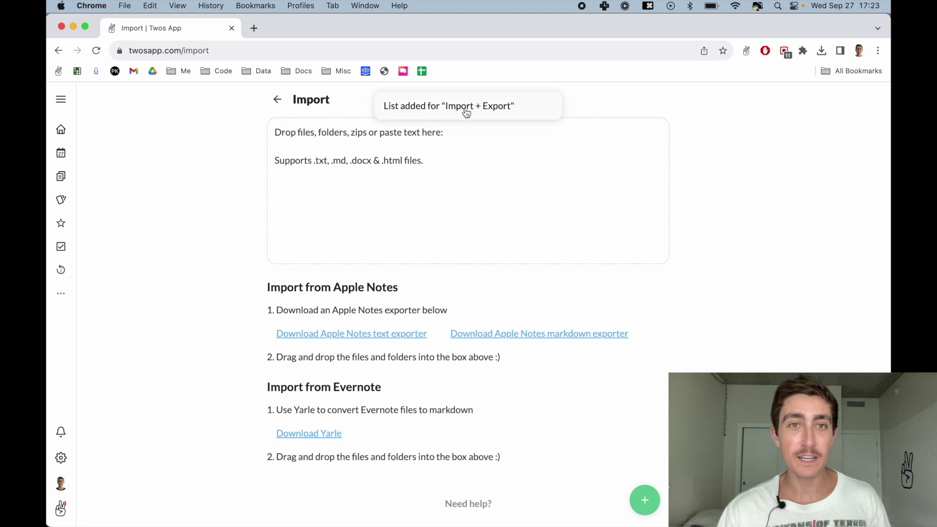
Search 'import' and open the new Import + Export list
{"action": "left_click", "coordinate": [464, 112]}
{"action": "left_click", "coordinate": [464, 105]}
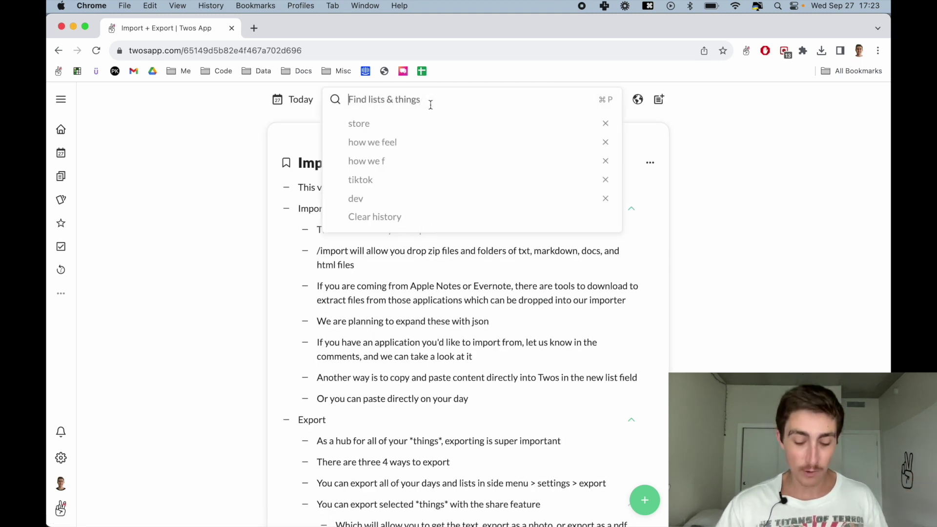
{"action": "type", "text": "import"}
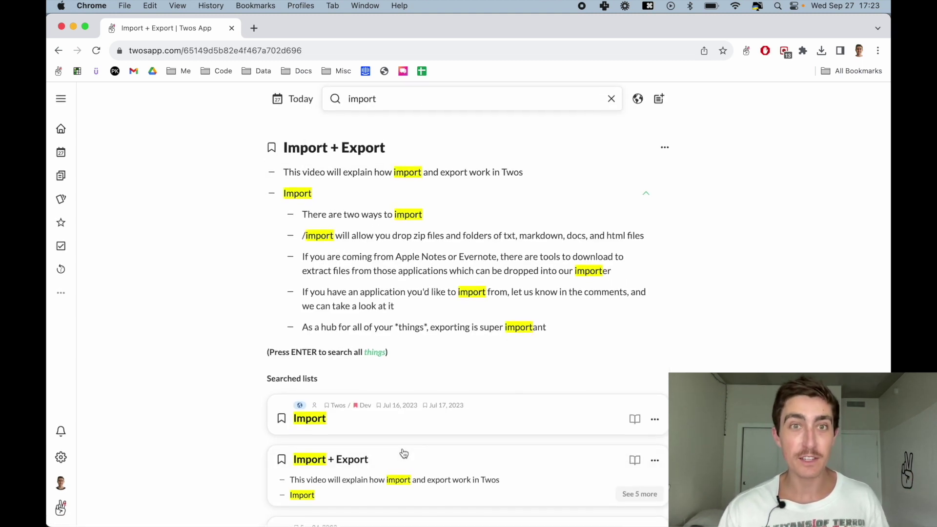
{"action": "scroll", "coordinate": [403, 454], "scroll_direction": "down", "scroll_amount": 3}
{"action": "left_click", "coordinate": [403, 454]}
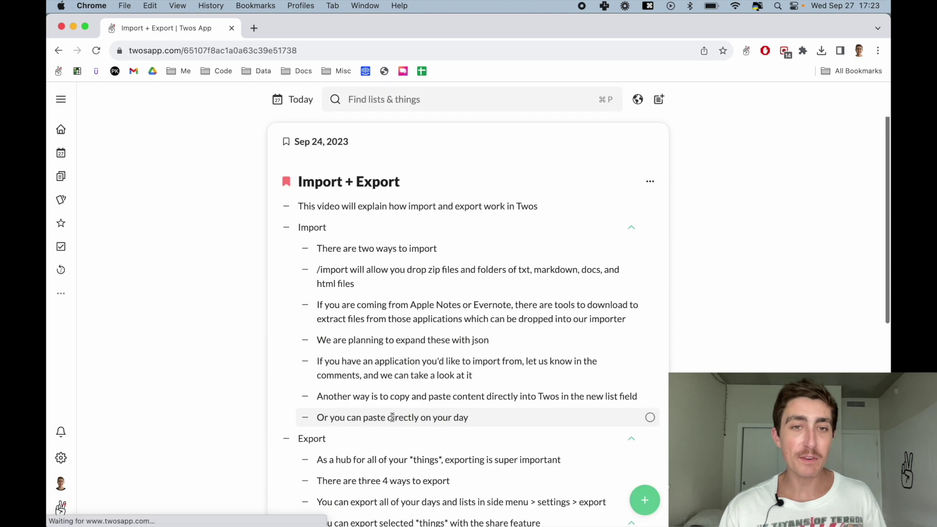
{"action": "double_click", "coordinate": [273, 50]}
Open Import + Export.txt in TextEdit, copy all its notes, and return to Twos
{"action": "type", "text": "imp"}
{"action": "key", "text": "Return"}
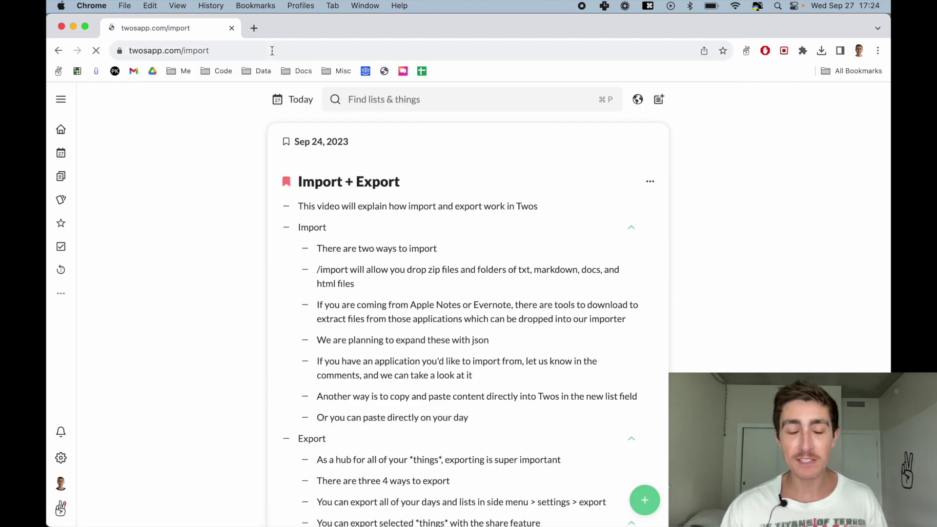
{"action": "scroll", "coordinate": [397, 389], "scroll_direction": "down", "scroll_amount": 1}
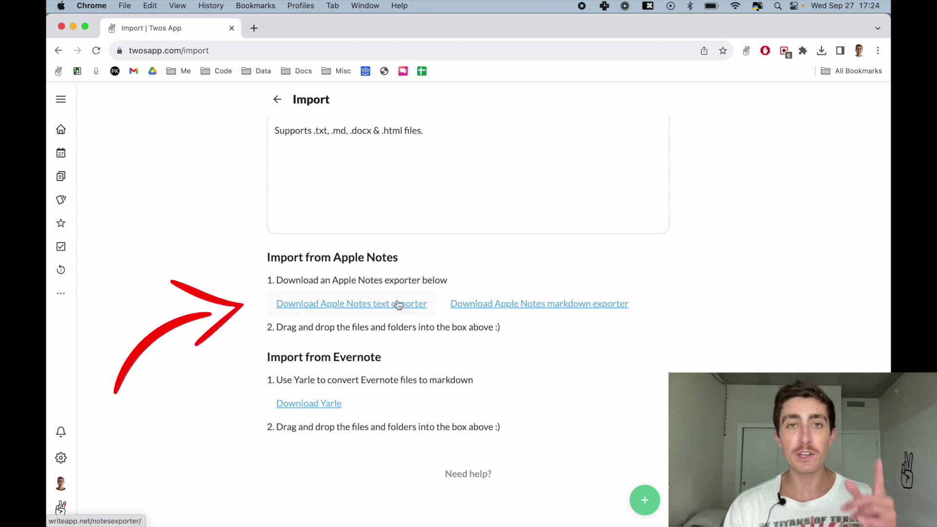
{"action": "scroll", "coordinate": [398, 305], "scroll_direction": "up", "scroll_amount": 1}
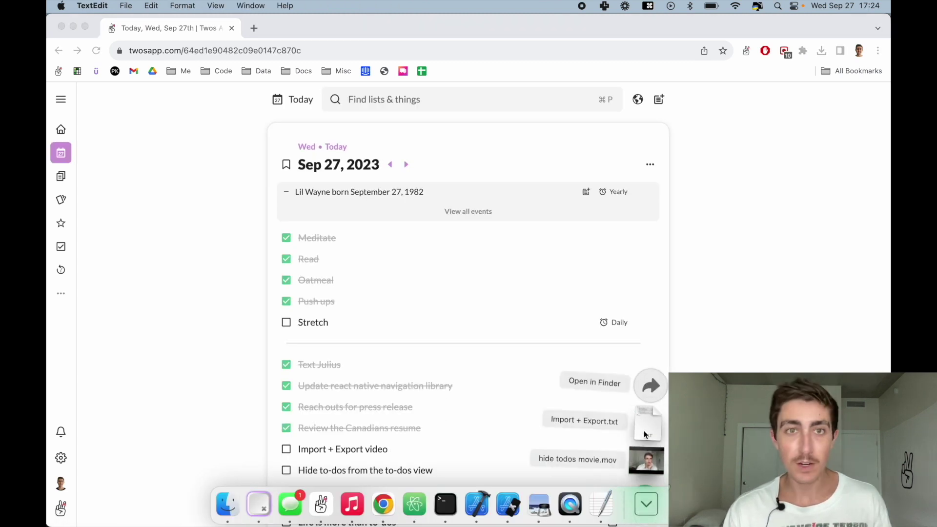
{"action": "left_click", "coordinate": [645, 434]}
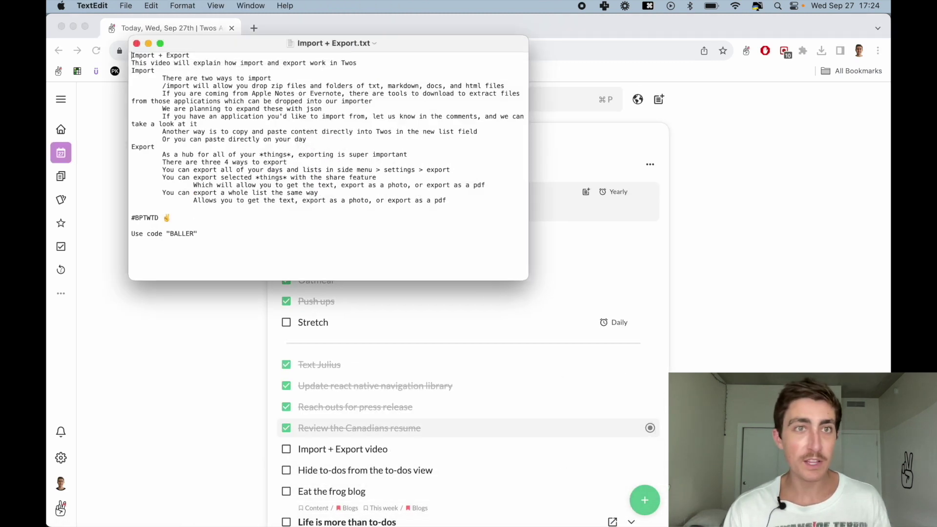
{"action": "left_click_drag", "start_coordinate": [132, 58], "coordinate": [454, 199]}
{"action": "key", "text": "super+c"}
{"action": "key", "text": "super+c"}
{"action": "key", "text": "super+c"}
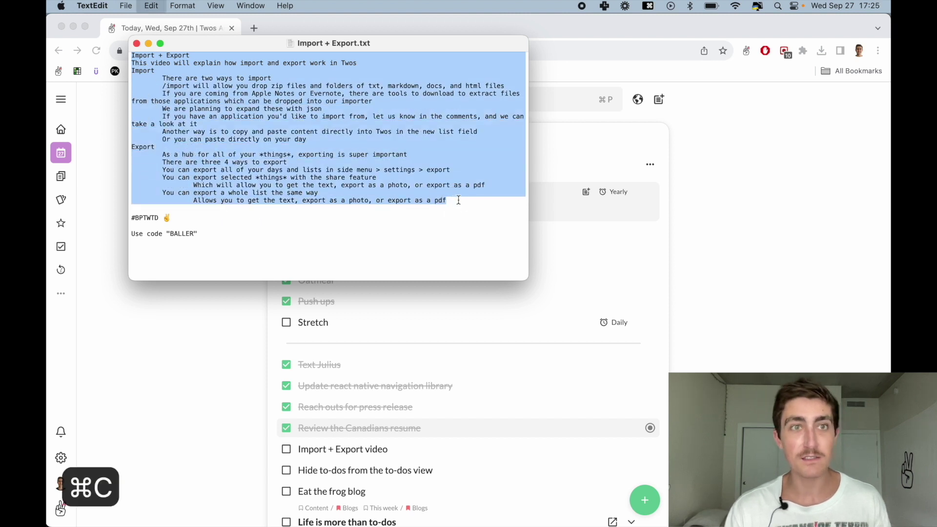
{"action": "left_click", "coordinate": [729, 189]}
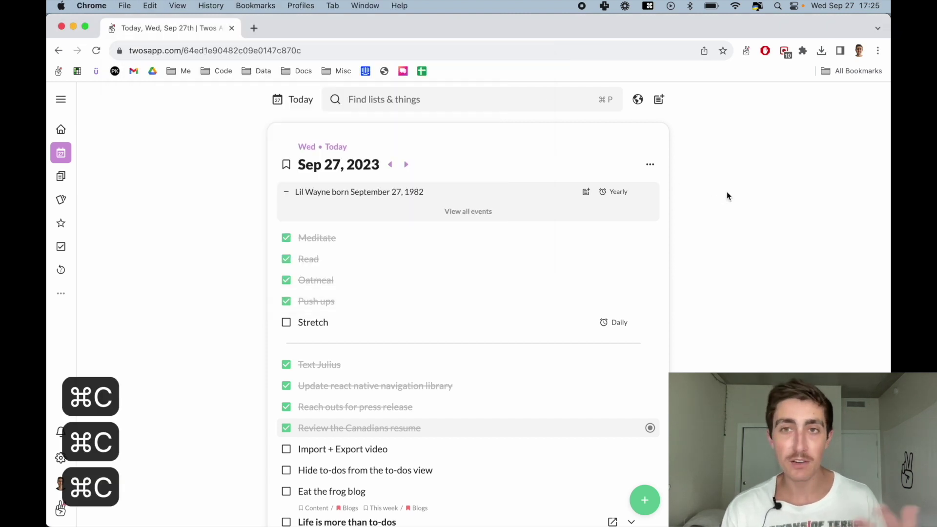
Paste the copied notes into a new list, producing nested Import and Export sections
{"action": "left_click", "coordinate": [661, 100]}
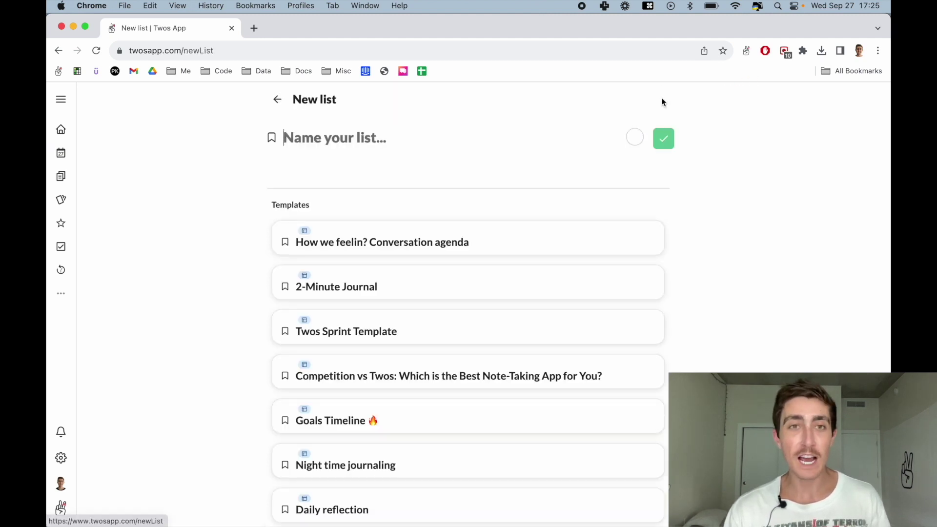
{"action": "key", "text": "super+v"}
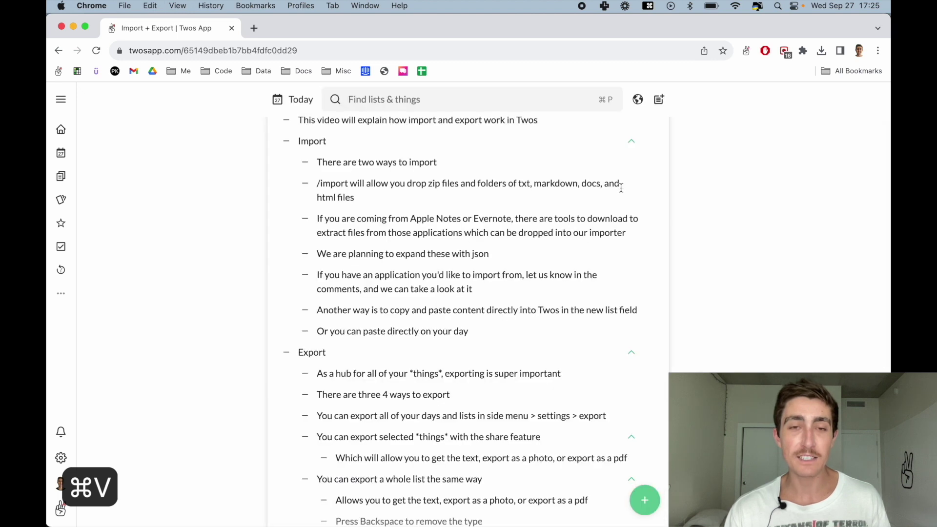
{"action": "scroll", "coordinate": [621, 188], "scroll_direction": "up", "scroll_amount": 3}
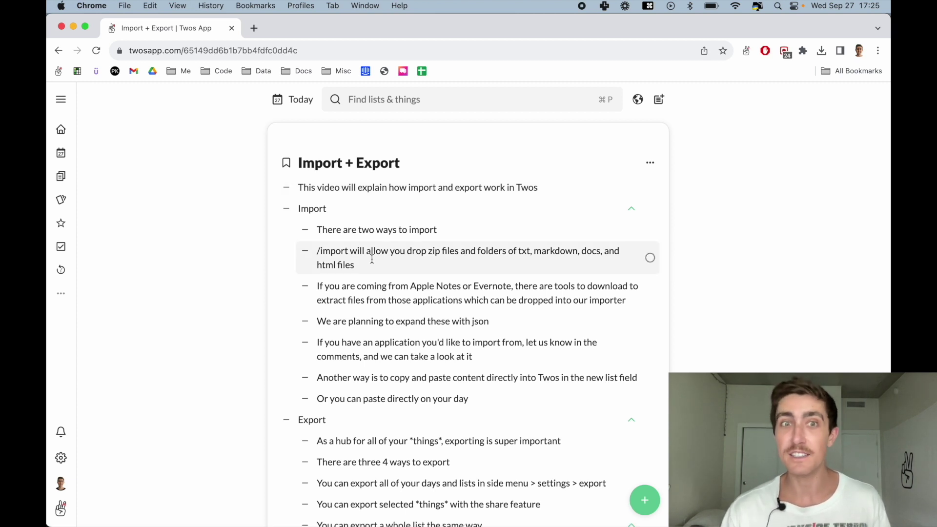
{"action": "scroll", "coordinate": [382, 257], "scroll_direction": "down", "scroll_amount": 7}
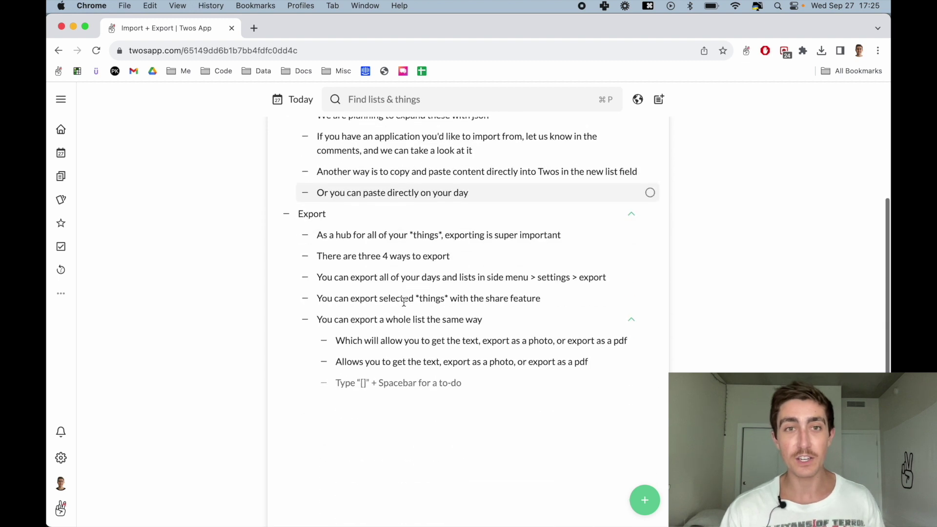
Outdent the empty last line and paste the notes there without splitting them into things
{"action": "left_click", "coordinate": [410, 268]}
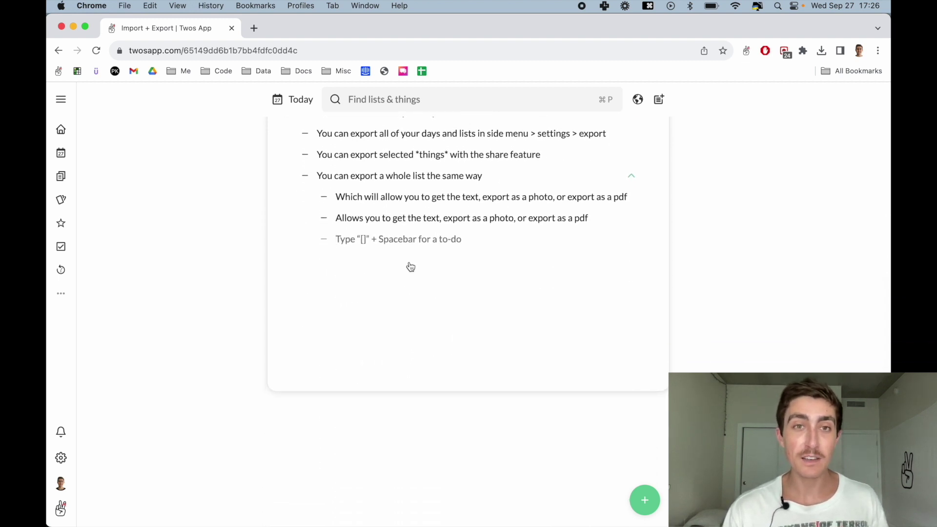
{"action": "key", "text": "shift+Tab"}
{"action": "key", "text": "shift+Tab"}
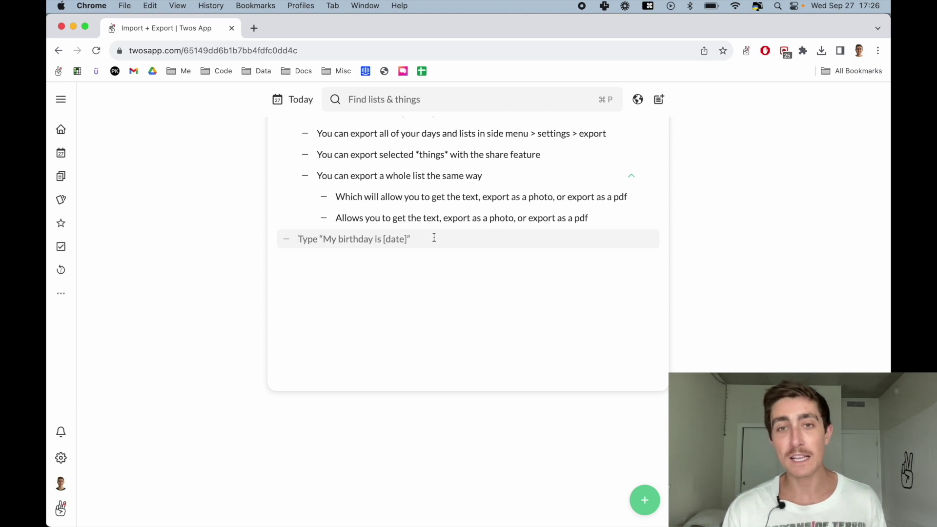
{"action": "key", "text": "super+v"}
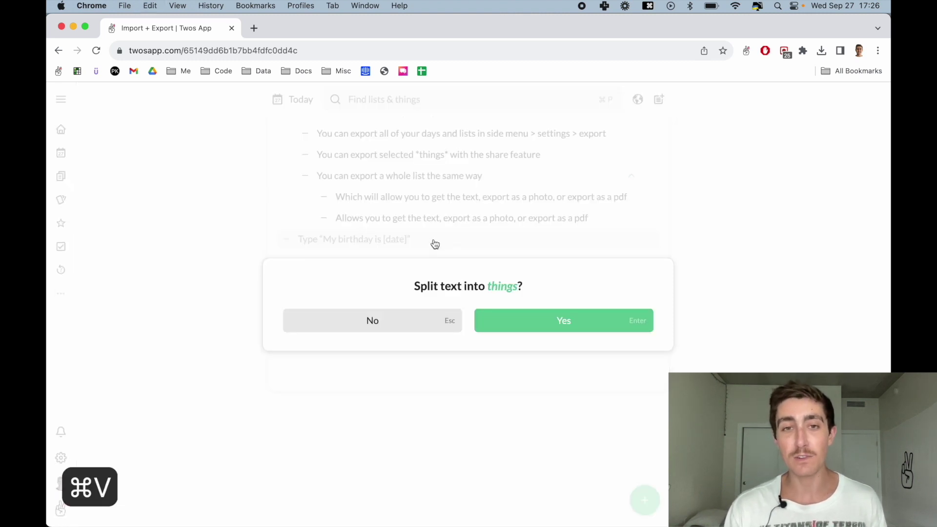
{"action": "left_click", "coordinate": [435, 325]}
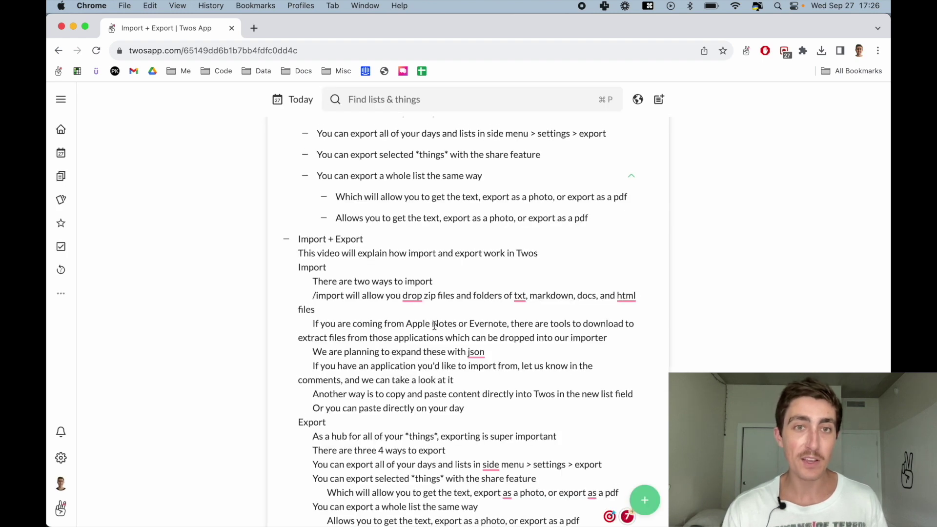
Select the whole unsplit pasted block, cut it, and paste it back as separate things
{"action": "scroll", "coordinate": [435, 325], "scroll_direction": "up", "scroll_amount": 5}
{"action": "scroll", "coordinate": [411, 328], "scroll_direction": "down", "scroll_amount": 3}
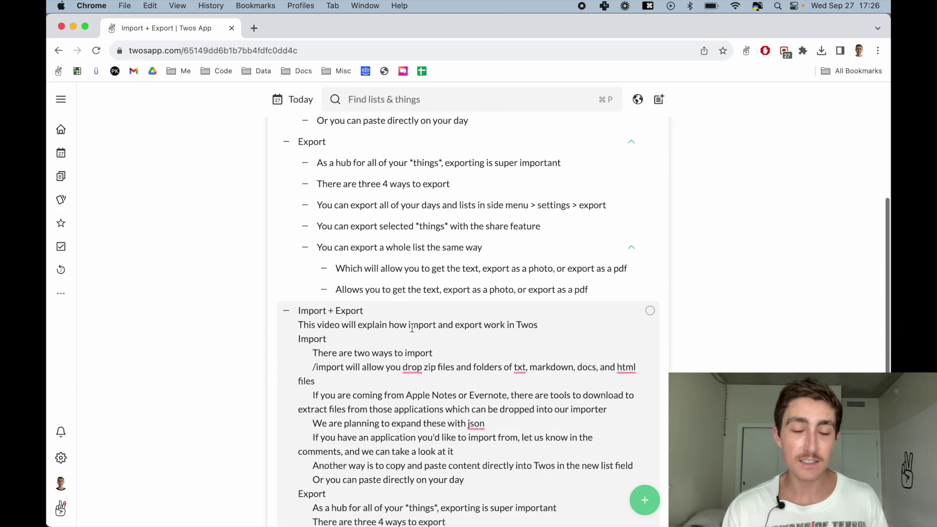
{"action": "scroll", "coordinate": [412, 328], "scroll_direction": "down", "scroll_amount": 5}
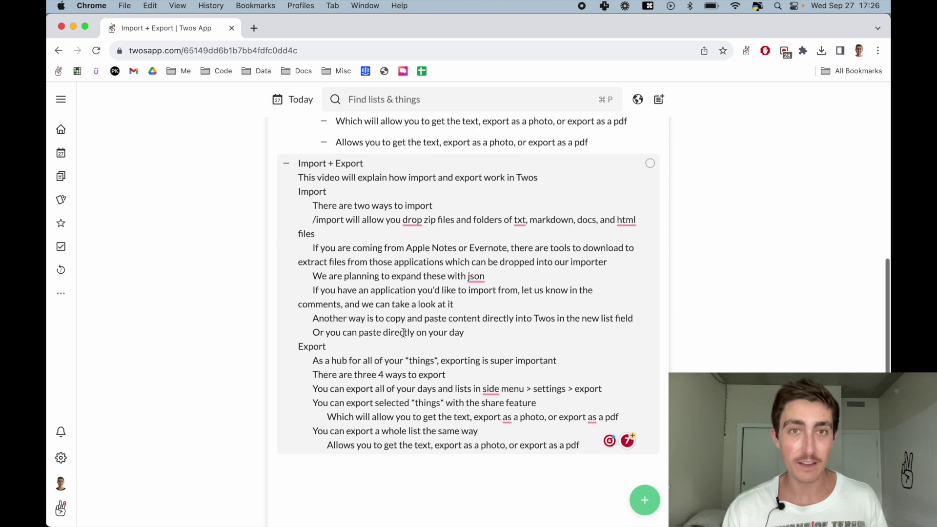
{"action": "triple_click", "coordinate": [405, 332]}
{"action": "left_click", "coordinate": [467, 380]}
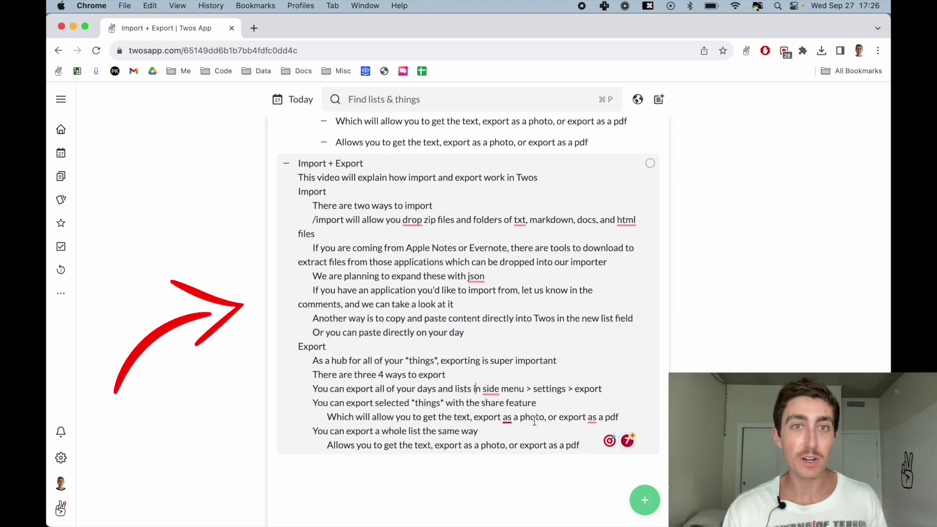
{"action": "left_click_drag", "start_coordinate": [581, 446], "coordinate": [292, 172]}
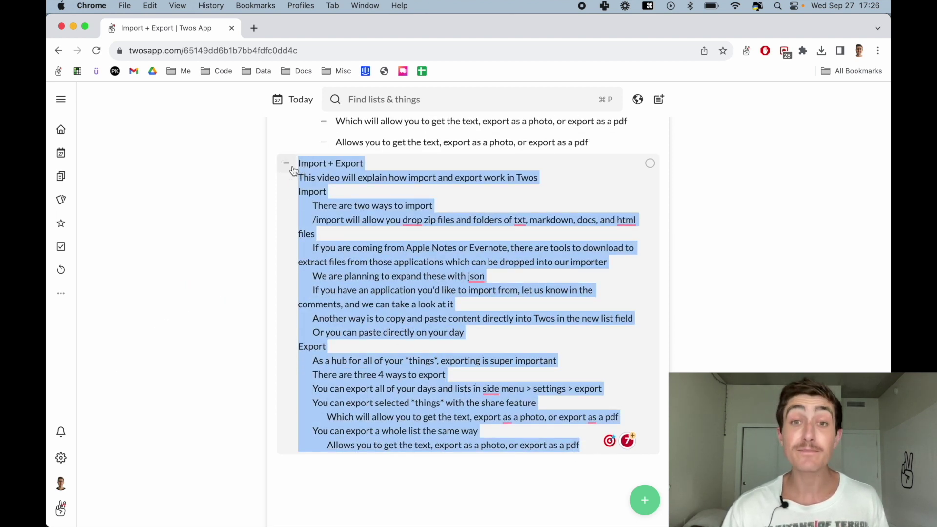
{"action": "key", "text": "super+x"}
{"action": "key", "text": "super+v"}
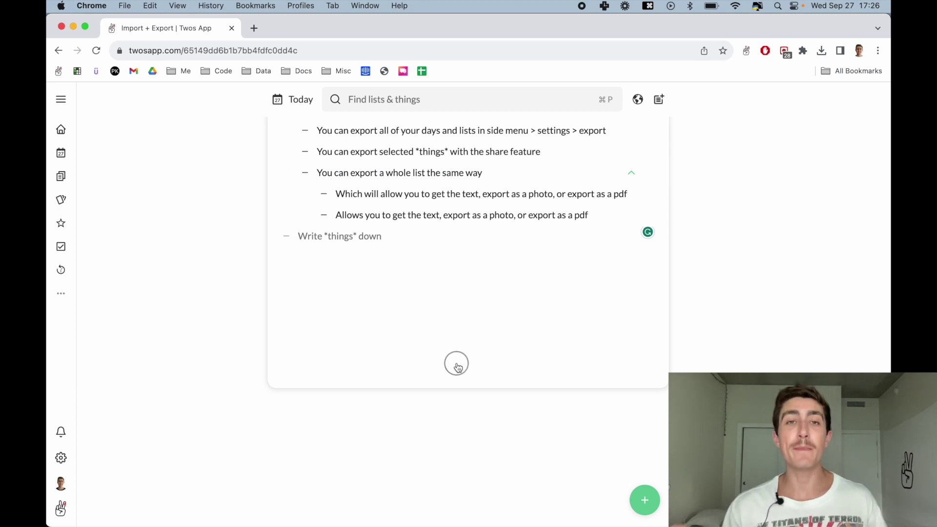
Scroll through the Import + Export list to review the newly split items
{"action": "scroll", "coordinate": [456, 361], "scroll_direction": "up", "scroll_amount": 6}
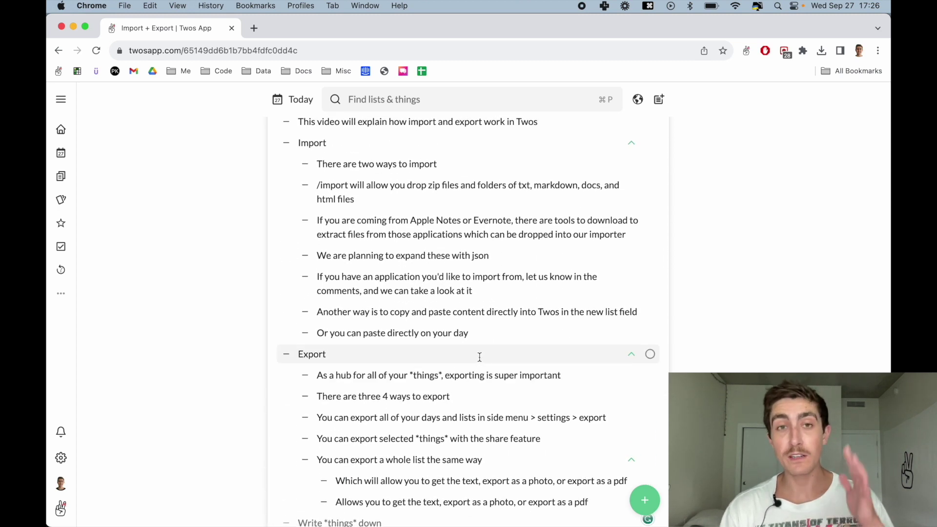
{"action": "scroll", "coordinate": [480, 358], "scroll_direction": "up", "scroll_amount": 2}
{"action": "scroll", "coordinate": [481, 357], "scroll_direction": "down", "scroll_amount": 1}
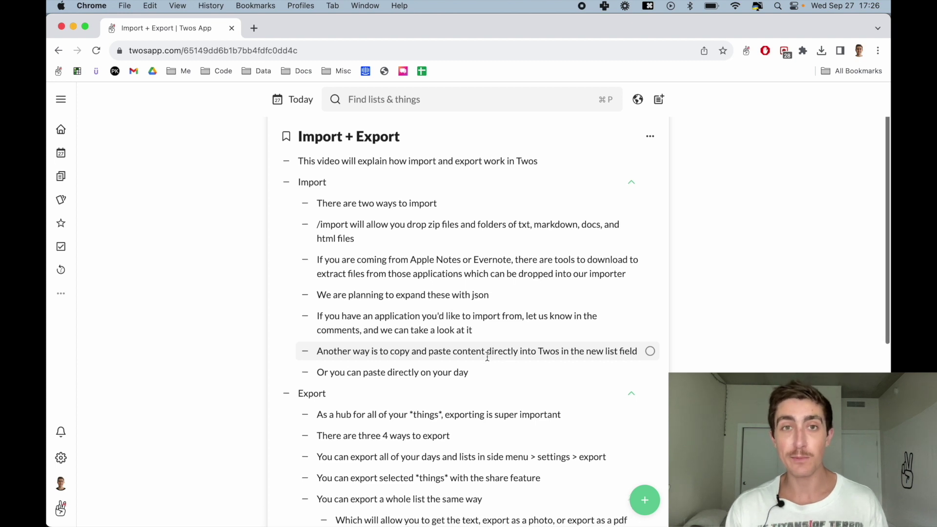
{"action": "scroll", "coordinate": [488, 358], "scroll_direction": "up", "scroll_amount": 1}
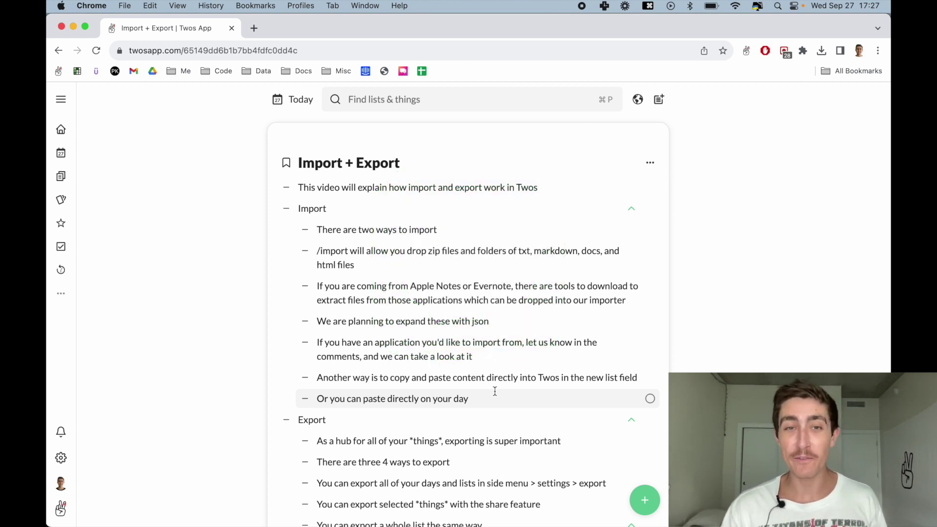
{"action": "scroll", "coordinate": [495, 391], "scroll_direction": "down", "scroll_amount": 2}
Select the Apple Notes, json and application lines and preview their Text, As... and Print shares
{"action": "left_click", "coordinate": [650, 241]}
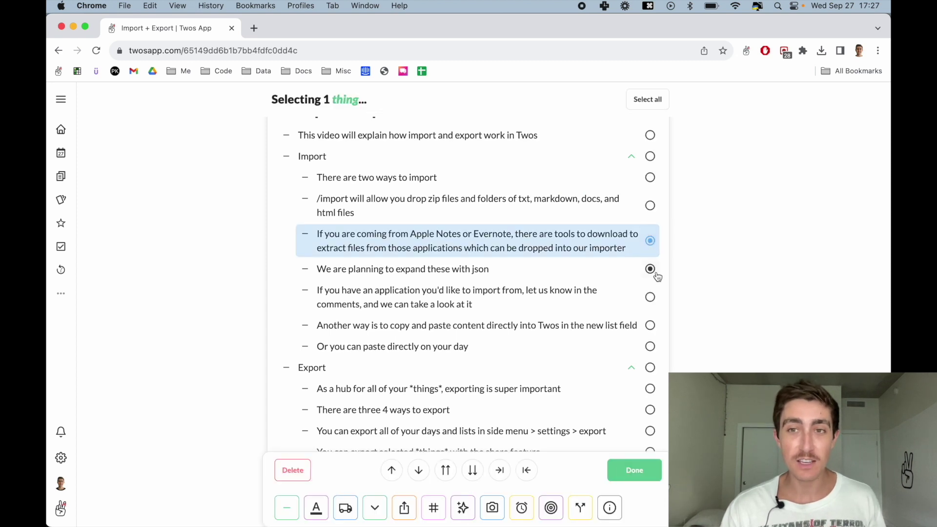
{"action": "left_click", "coordinate": [650, 298], "text": "shift"}
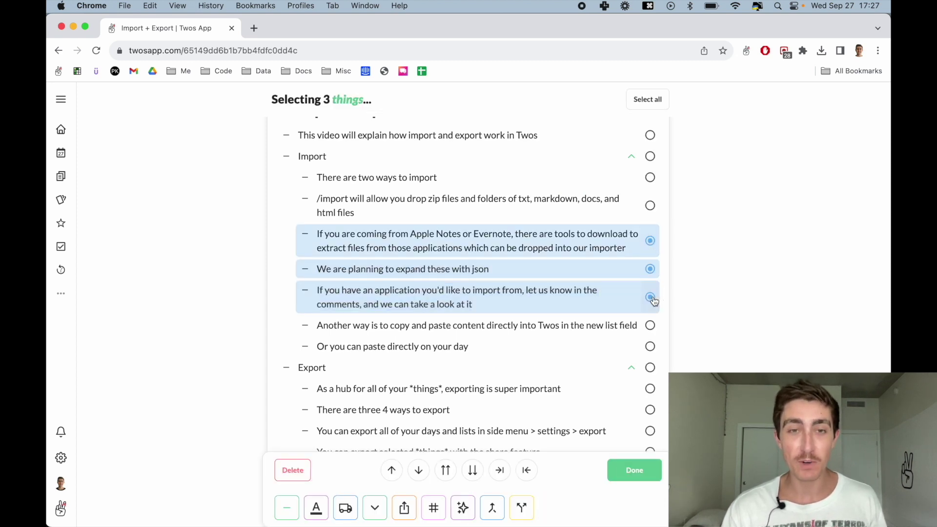
{"action": "left_click", "coordinate": [405, 509]}
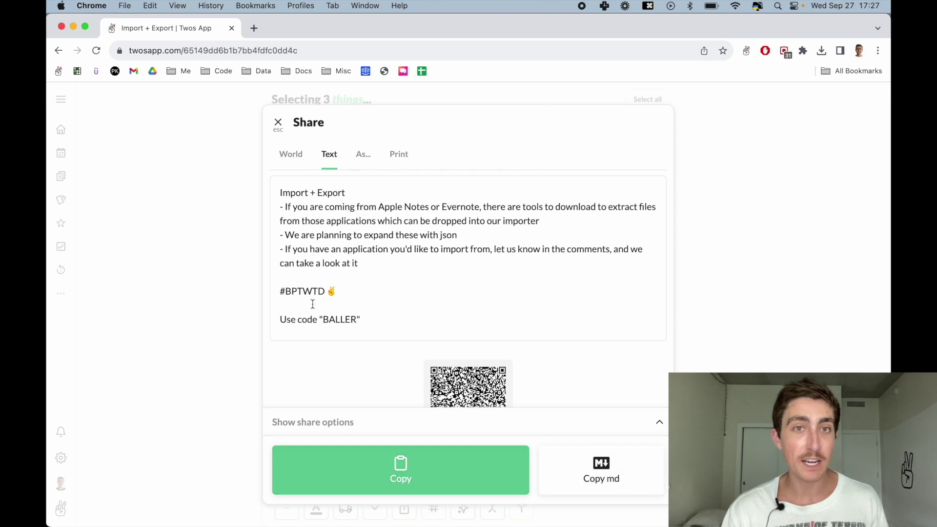
{"action": "left_click", "coordinate": [354, 164]}
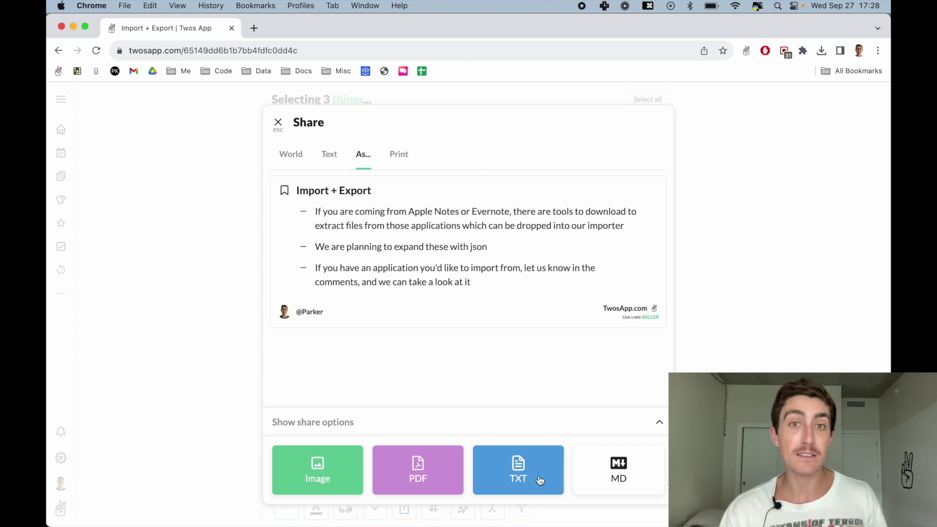
{"action": "left_click", "coordinate": [401, 155]}
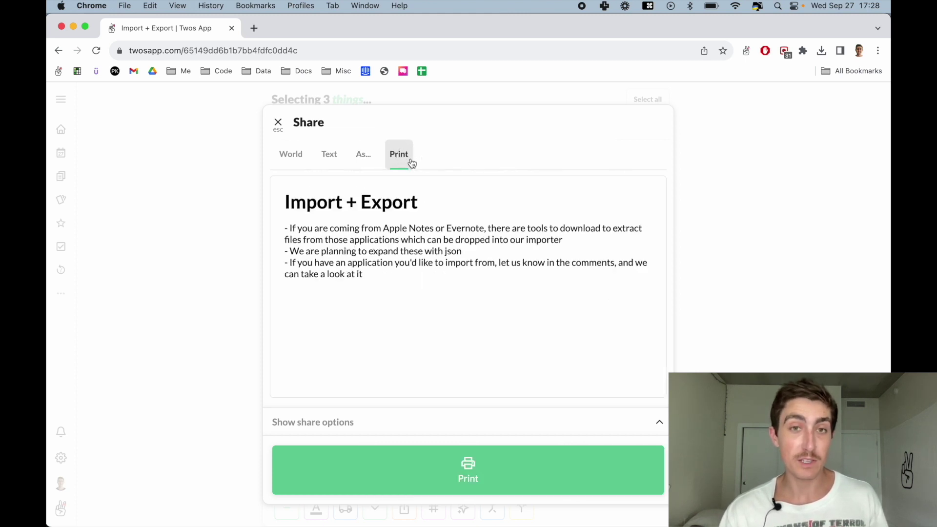
{"action": "left_click", "coordinate": [503, 476]}
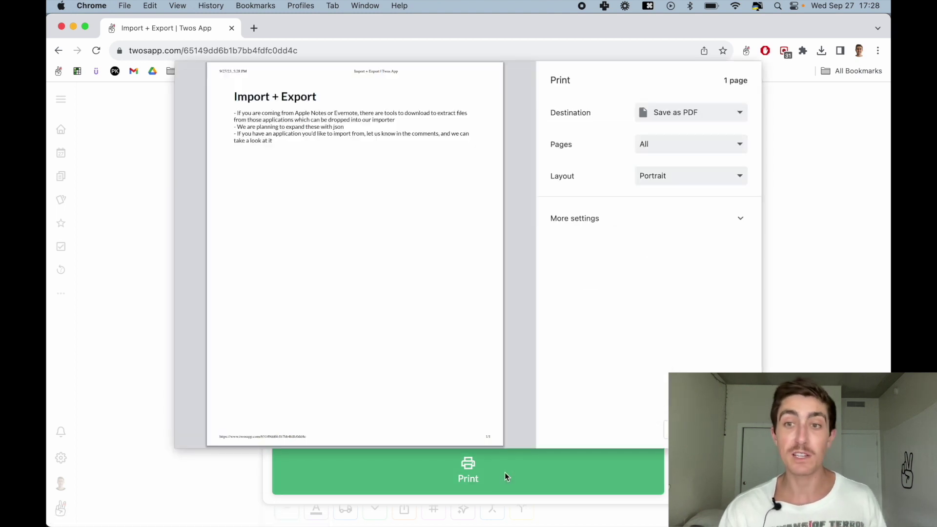
{"action": "key", "text": "Escape"}
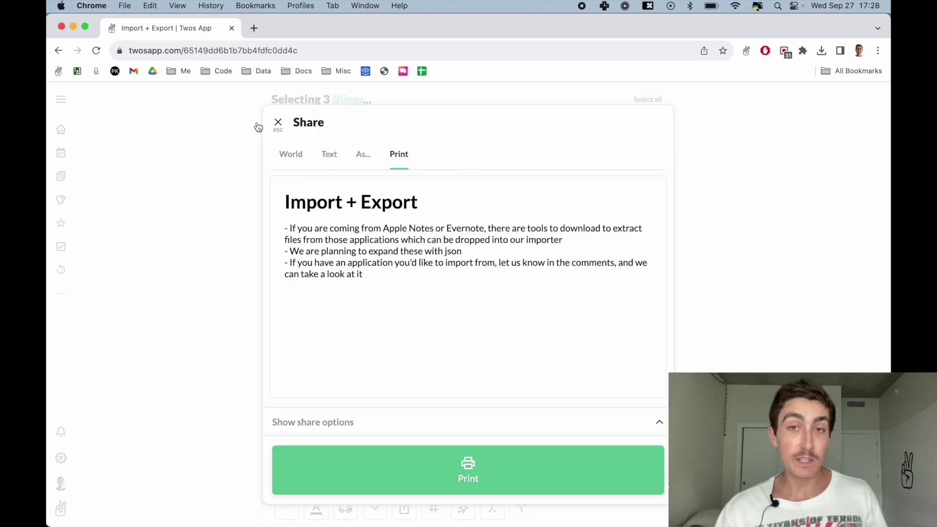
{"action": "left_click", "coordinate": [277, 122]}
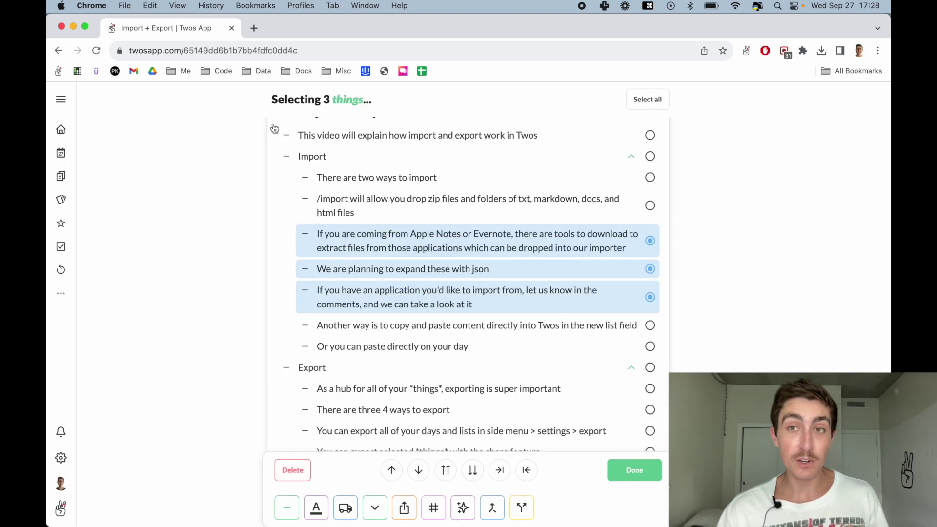
Exit selection mode and view the whole list's share link and plain-text options
{"action": "left_click", "coordinate": [634, 470]}
{"action": "scroll", "coordinate": [648, 293], "scroll_direction": "up", "scroll_amount": 2}
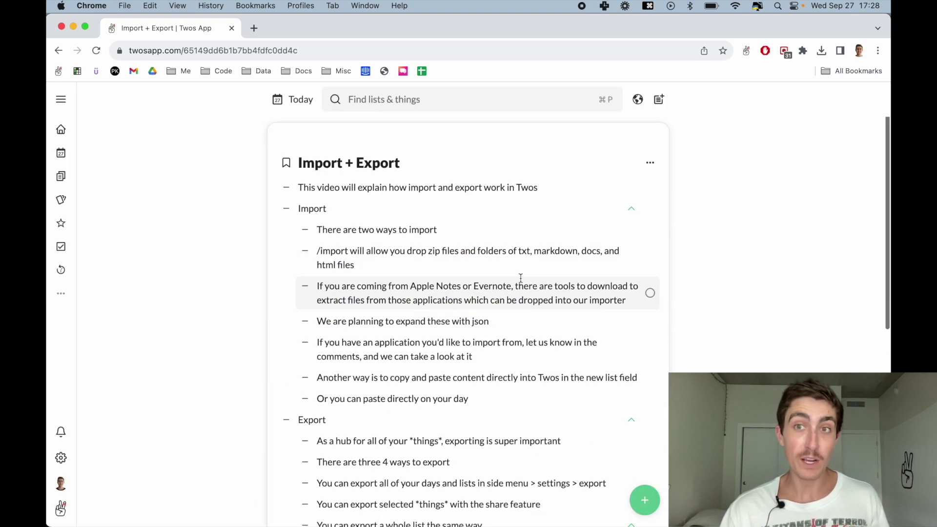
{"action": "left_click", "coordinate": [651, 164]}
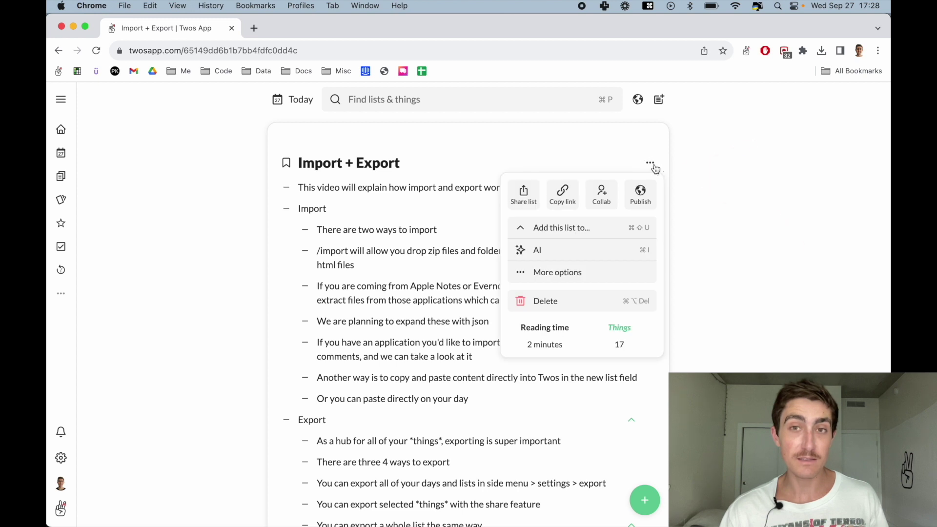
{"action": "left_click", "coordinate": [530, 205]}
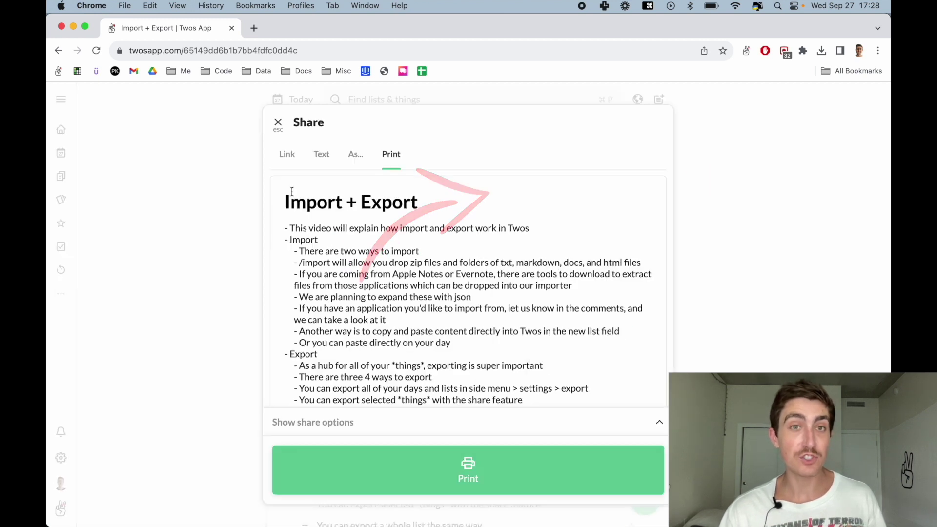
{"action": "left_click", "coordinate": [286, 157]}
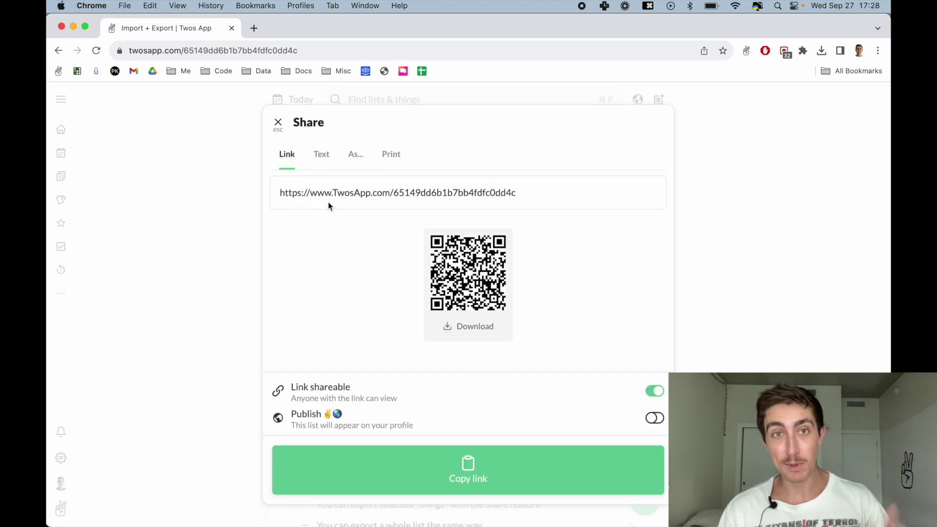
{"action": "left_click", "coordinate": [327, 164]}
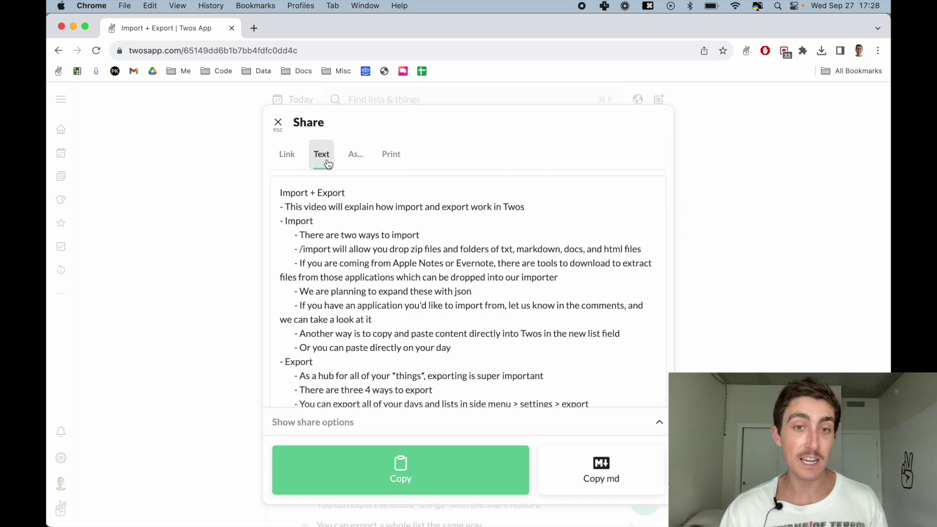
{"action": "left_click", "coordinate": [433, 422]}
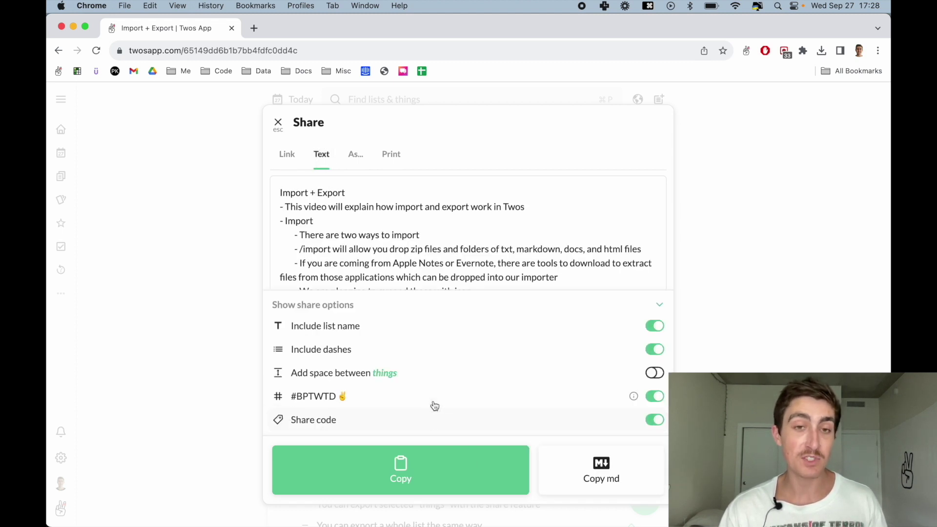
{"action": "left_click", "coordinate": [444, 303]}
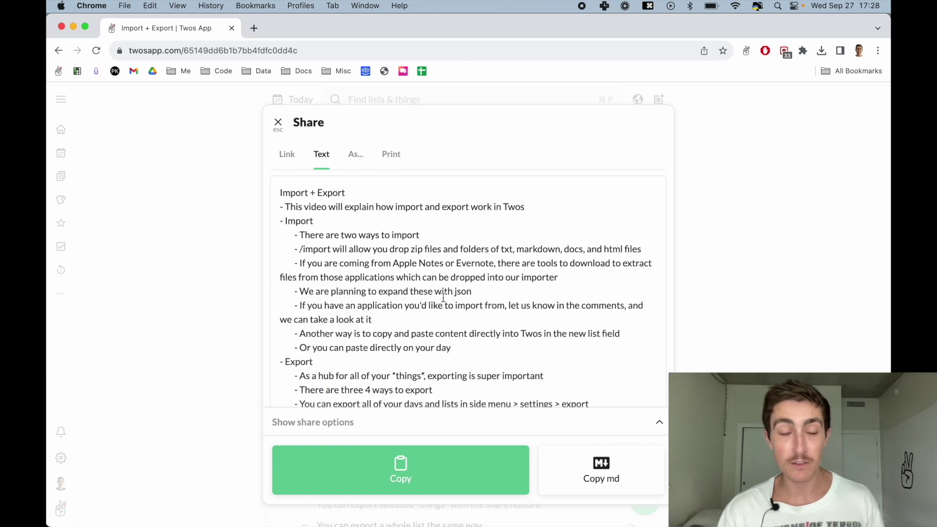
Download the whole list as a TXT file, then preview its printout
{"action": "left_click", "coordinate": [356, 163]}
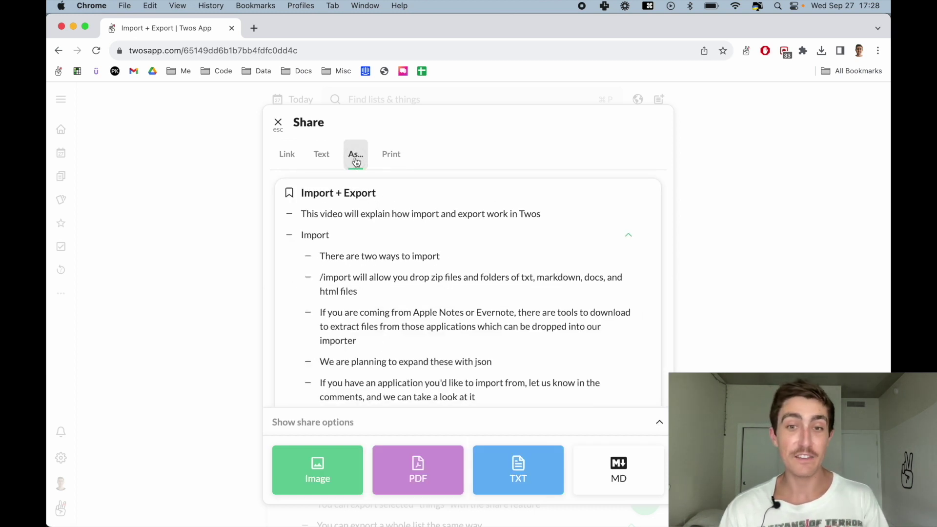
{"action": "left_click", "coordinate": [512, 482]}
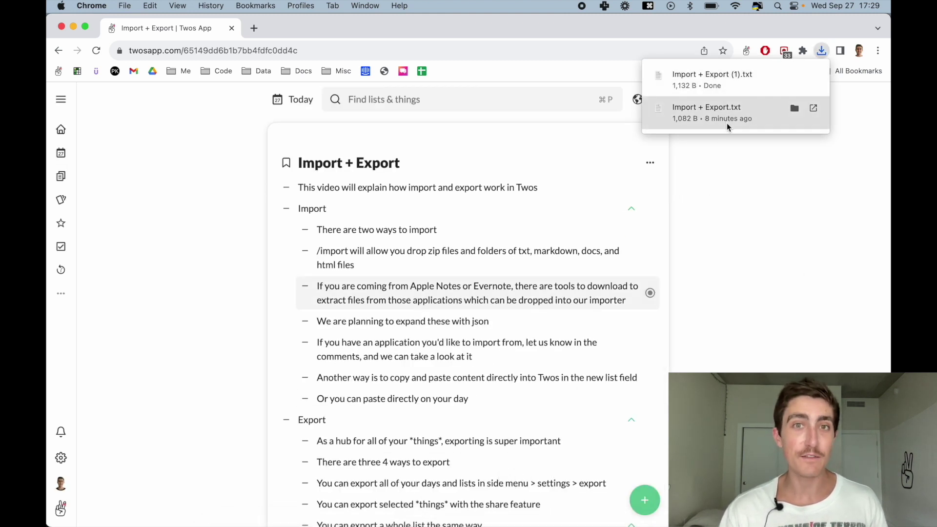
{"action": "key", "text": "super+shift+s"}
{"action": "left_click", "coordinate": [390, 156]}
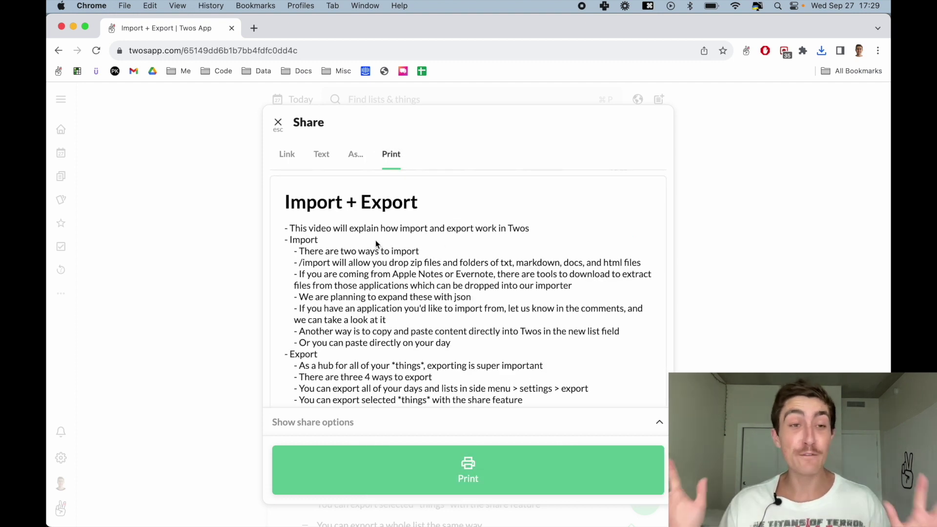
{"action": "left_click", "coordinate": [278, 121]}
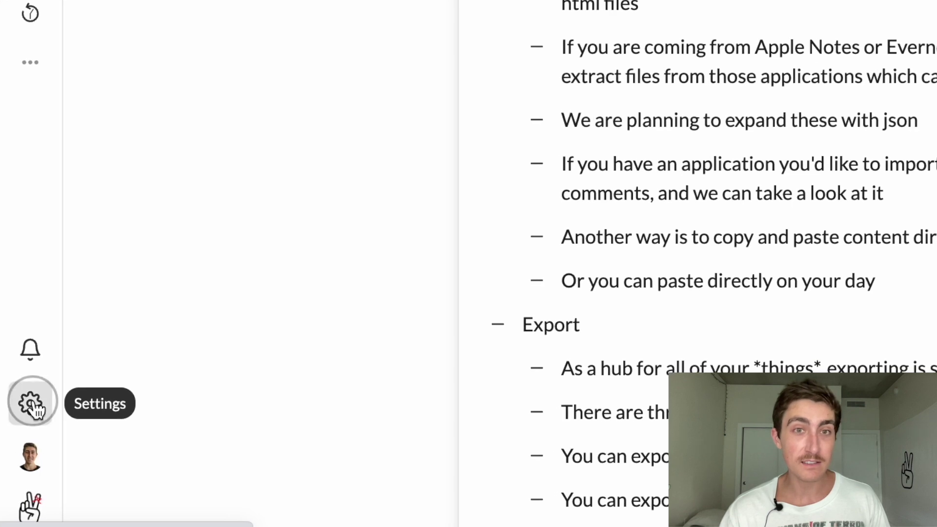
Export all days and lists as text from Settings > Export and confirm Twos.txt downloaded
{"action": "left_click", "coordinate": [31, 404]}
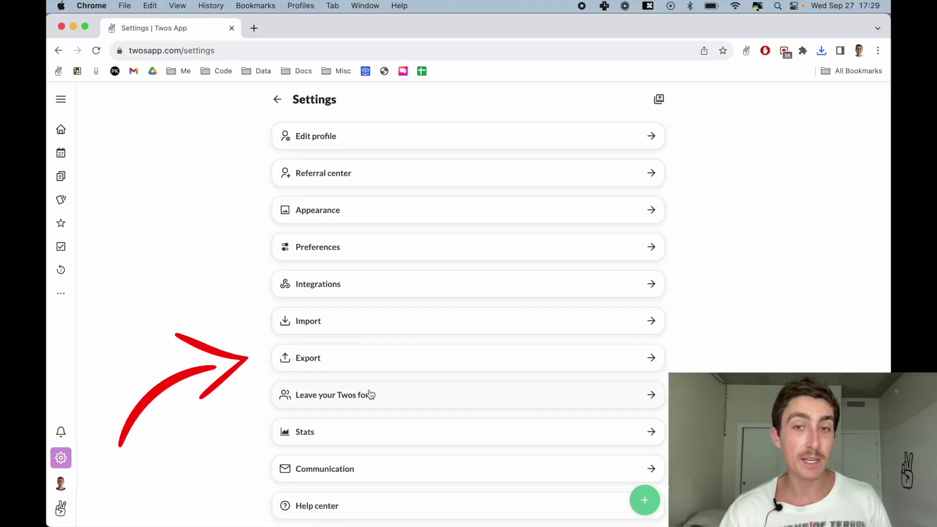
{"action": "left_click", "coordinate": [364, 358]}
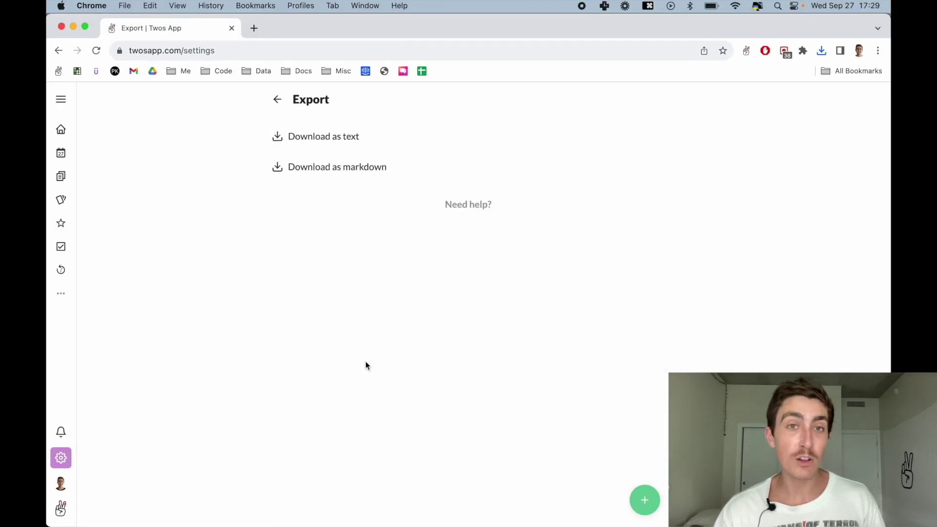
{"action": "left_click", "coordinate": [318, 147]}
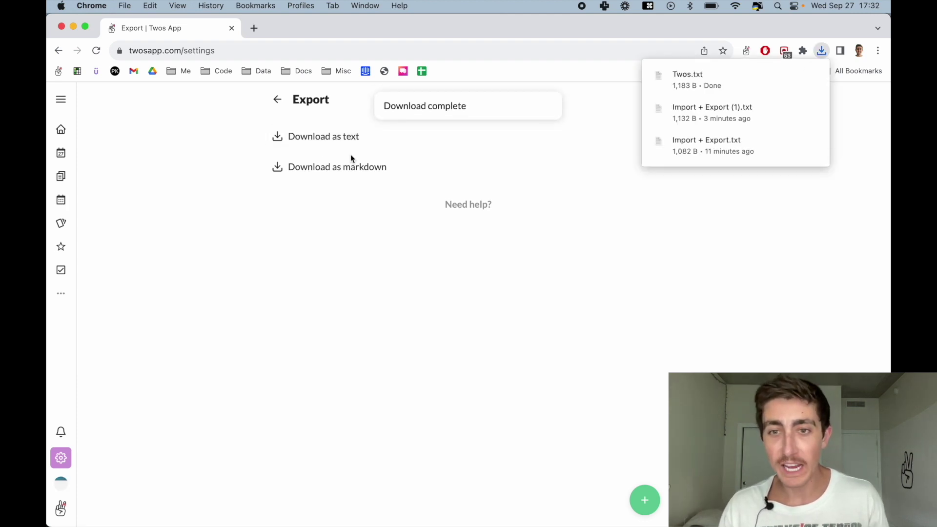
{"action": "mouse_move", "coordinate": [628, 525]}
{"action": "left_click", "coordinate": [647, 508]}
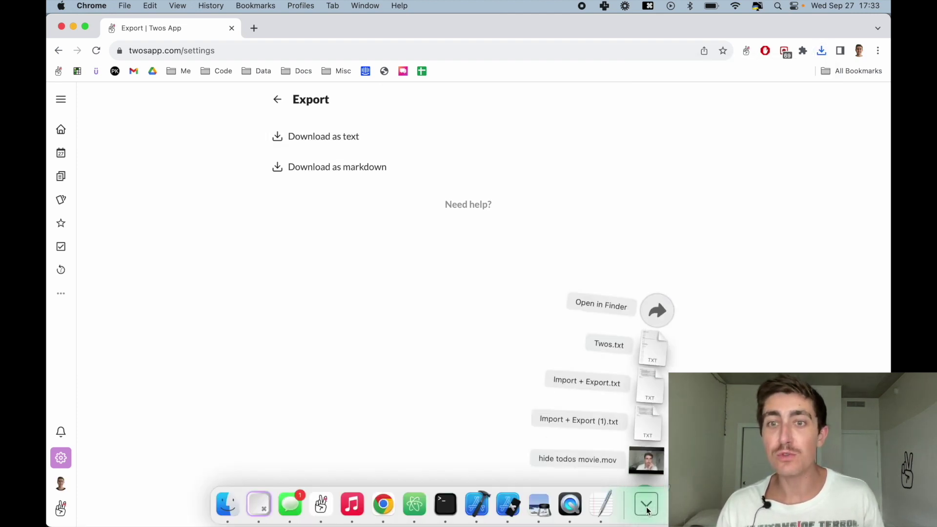